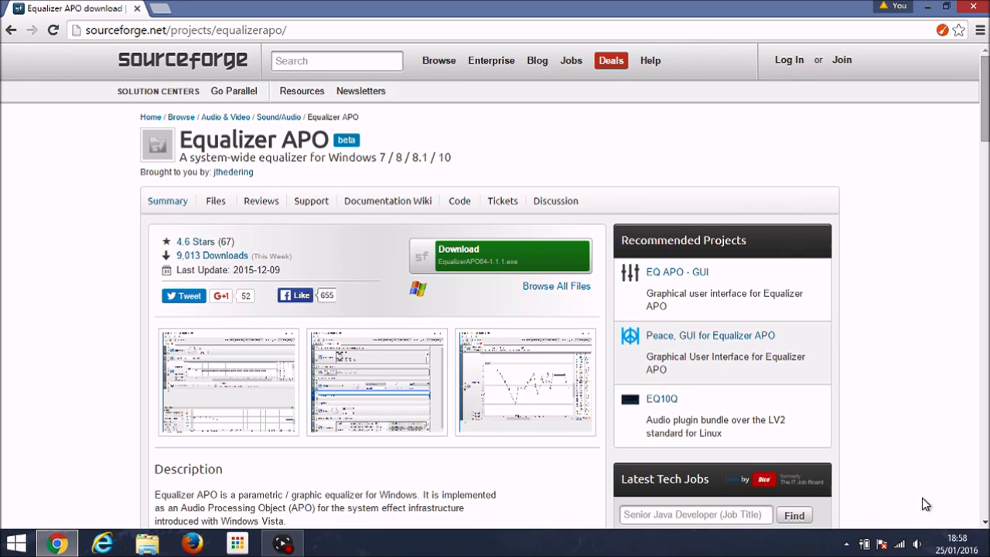
Lower the system volume from 32 to 29 using the tray speaker slider
click(917, 545)
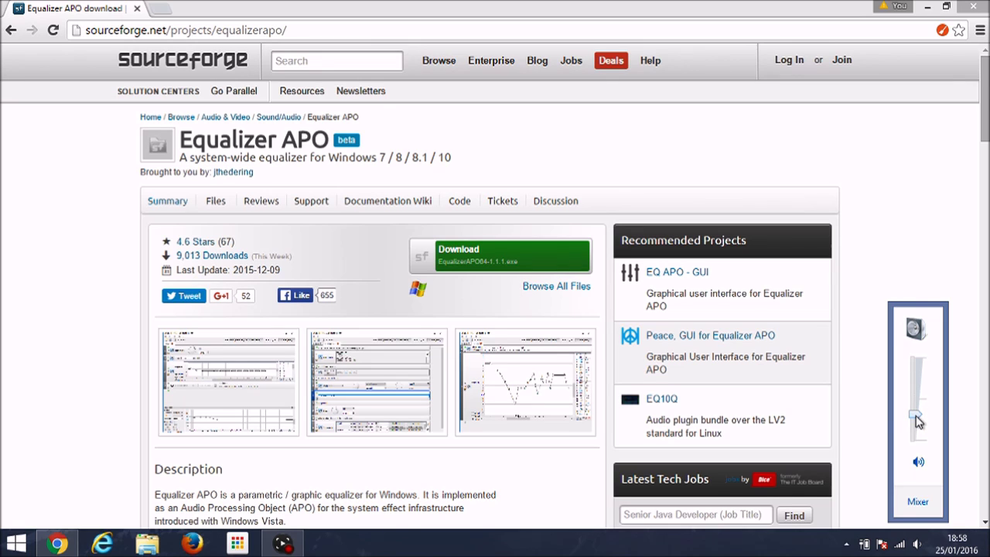
drag(917, 420, 917, 419)
click(921, 270)
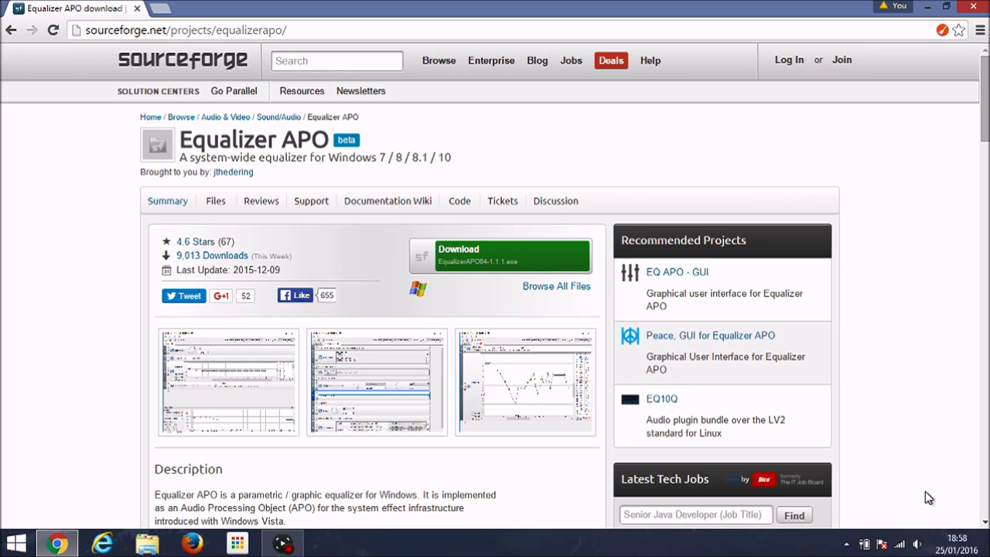
right_click(917, 544)
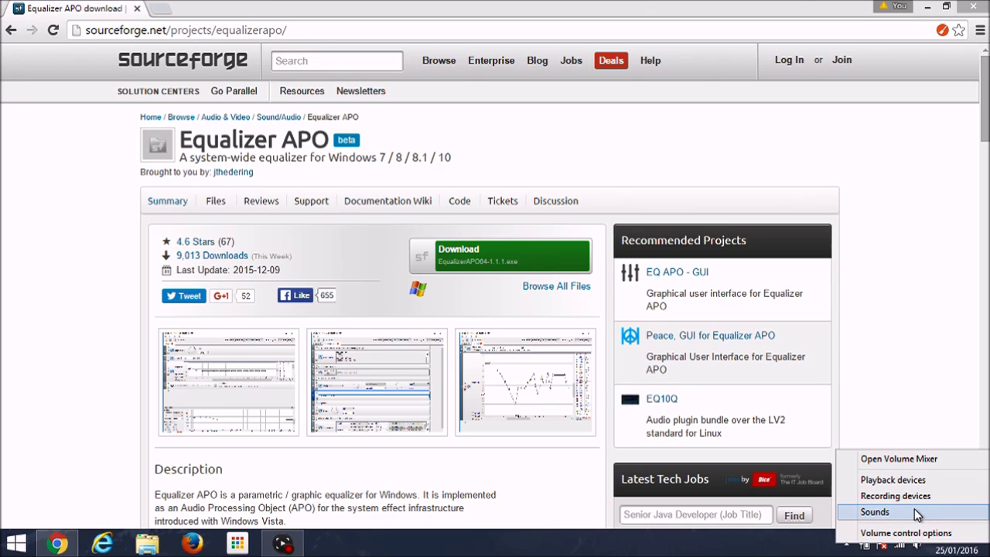
Show the Playback devices in Sound settings and select the Corsair Gaming H1500 Headset
click(916, 514)
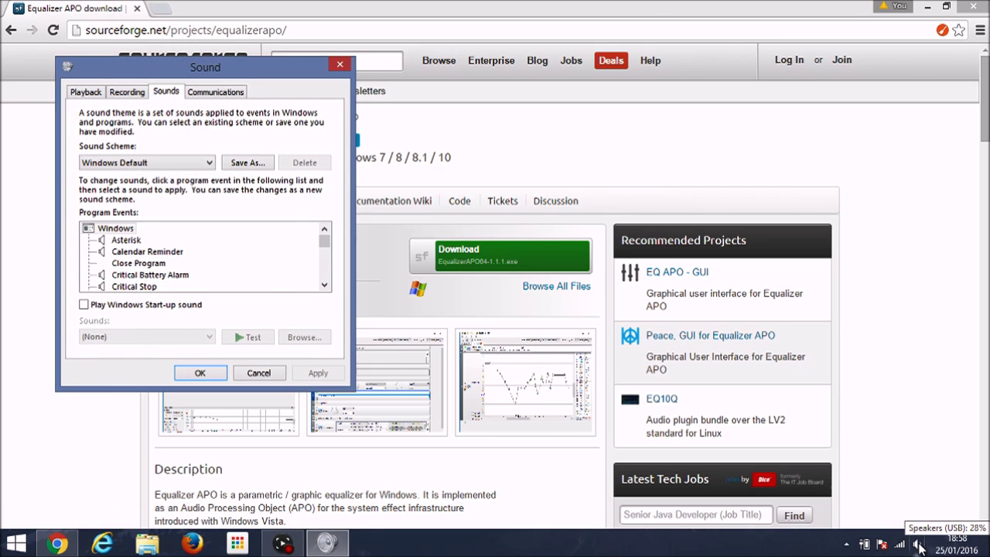
click(86, 92)
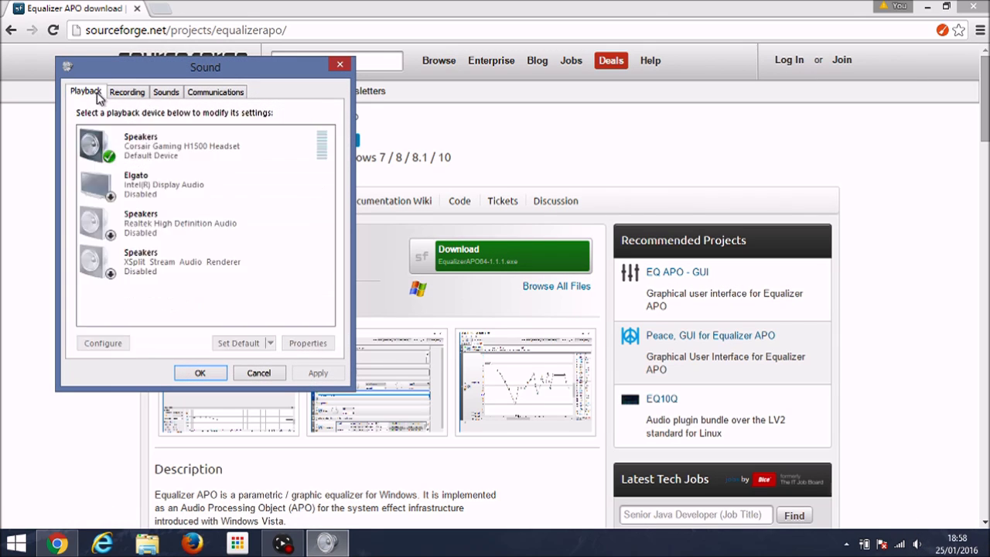
click(130, 142)
click(166, 218)
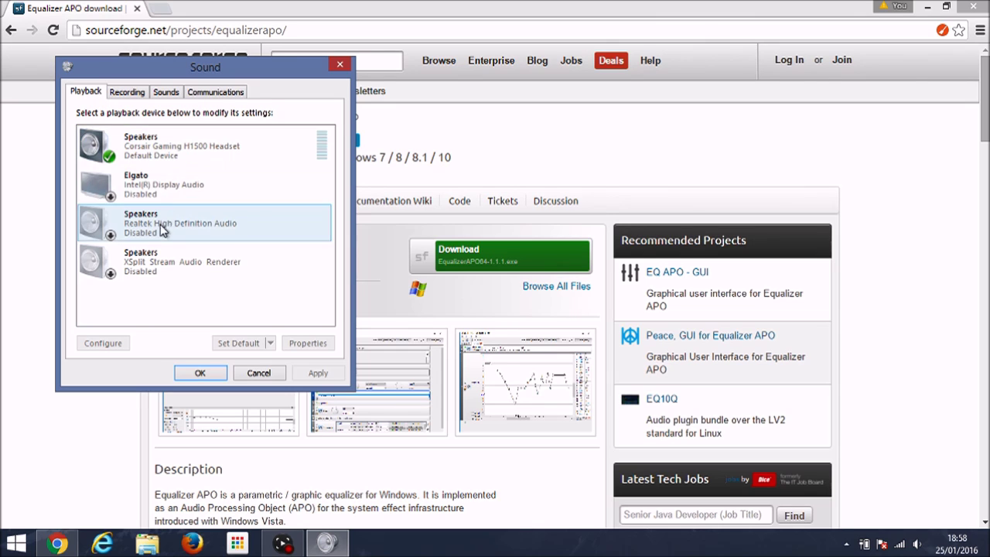
click(186, 143)
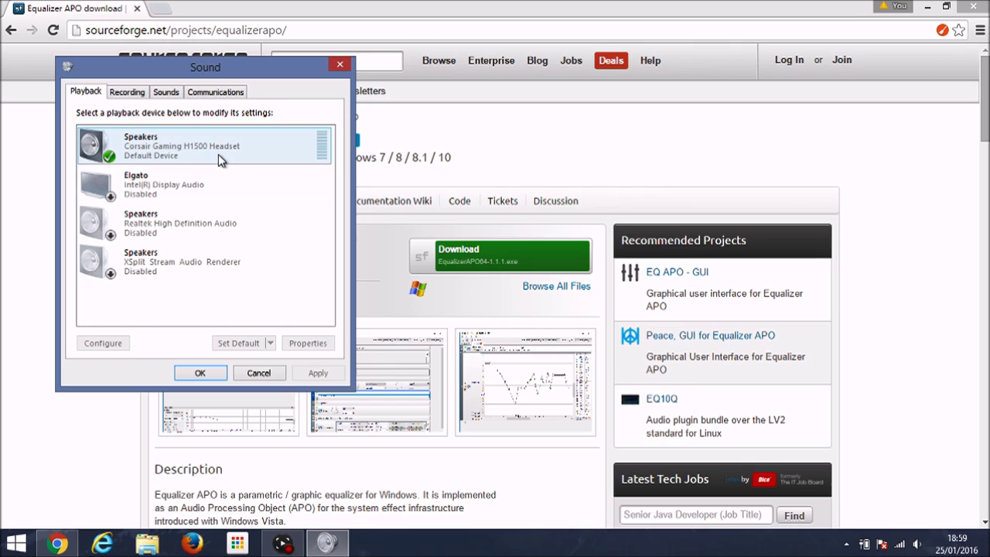
click(186, 150)
right_click(186, 149)
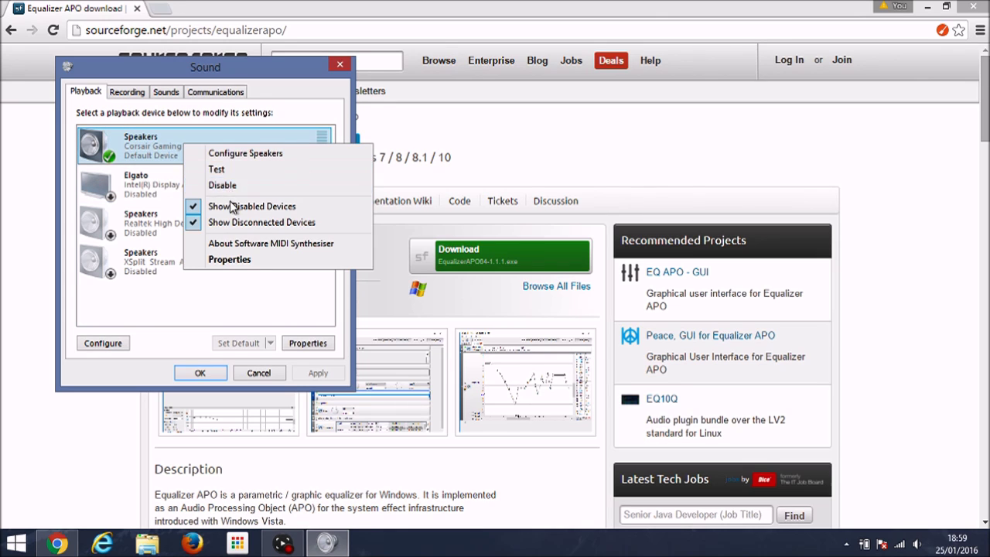
click(159, 166)
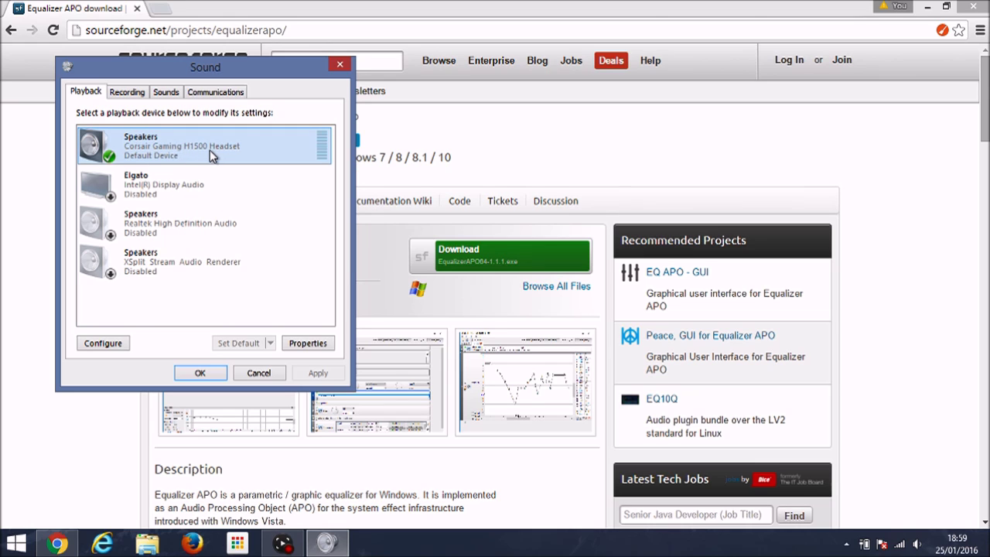
right_click(204, 149)
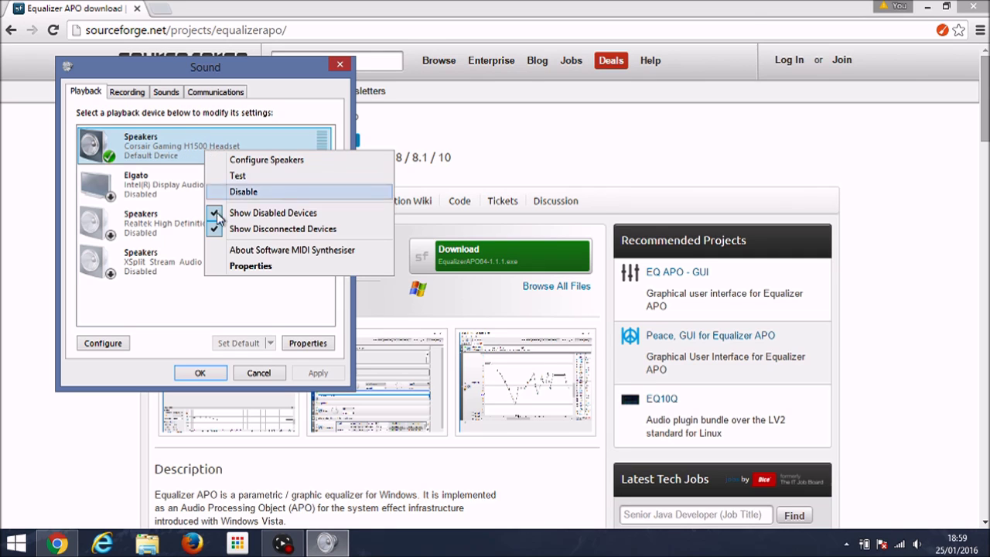
click(249, 265)
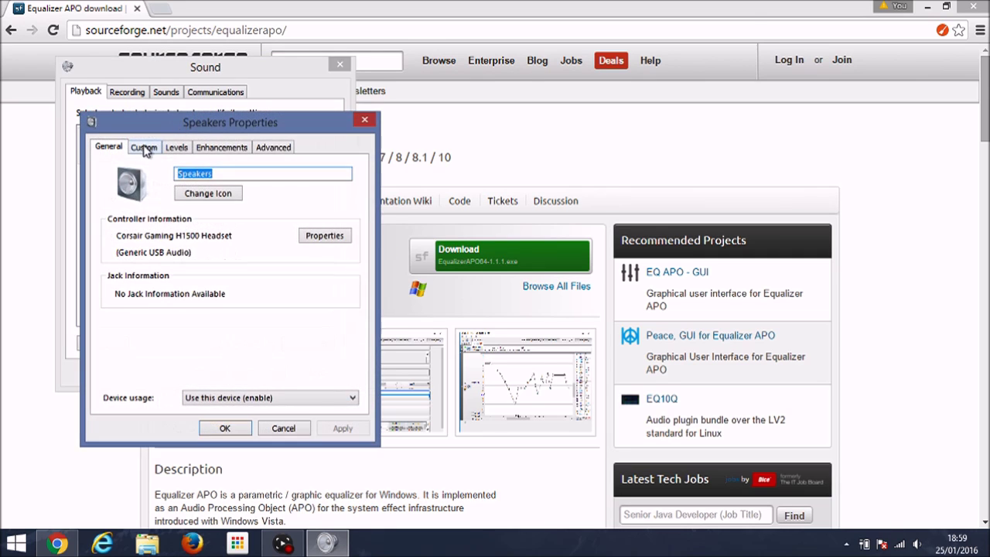
click(144, 148)
click(177, 148)
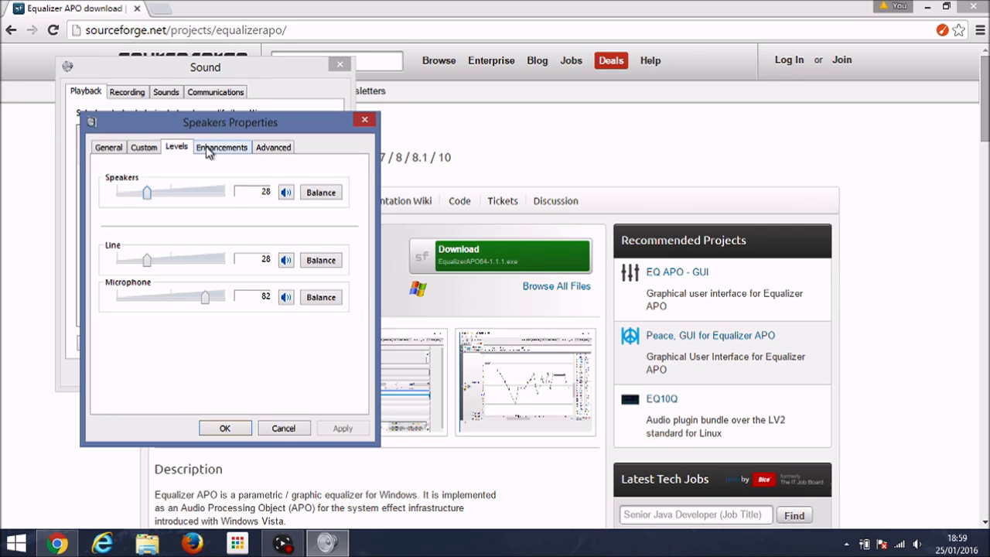
click(158, 149)
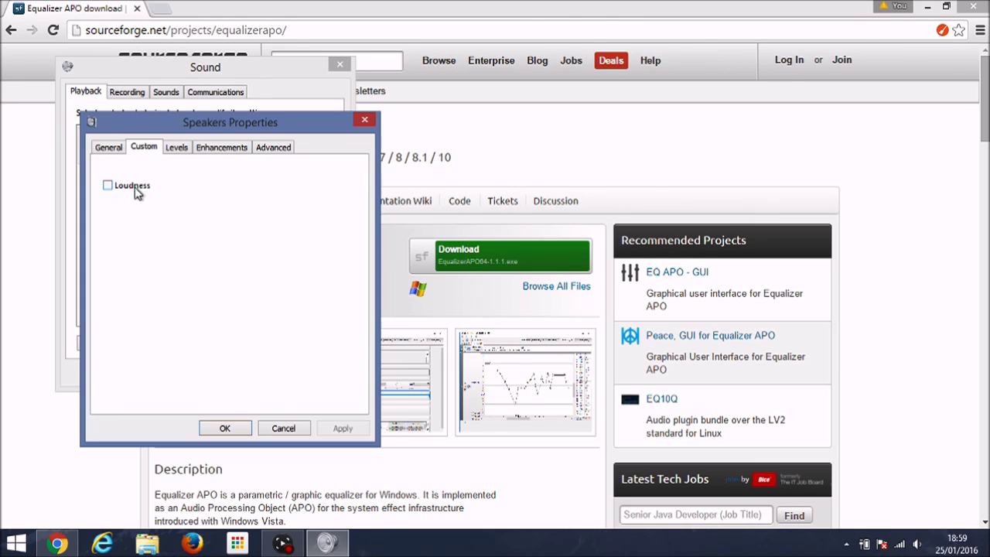
click(184, 148)
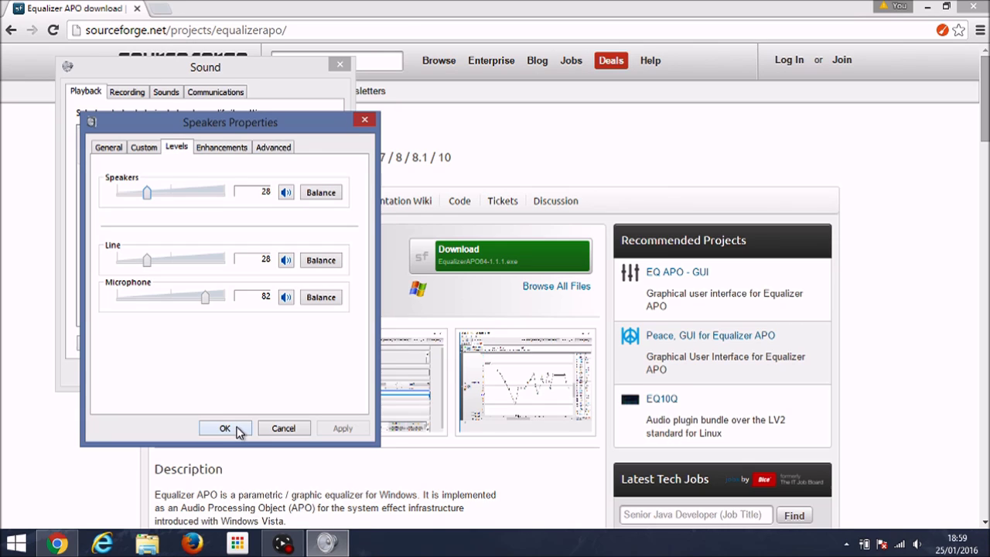
click(209, 149)
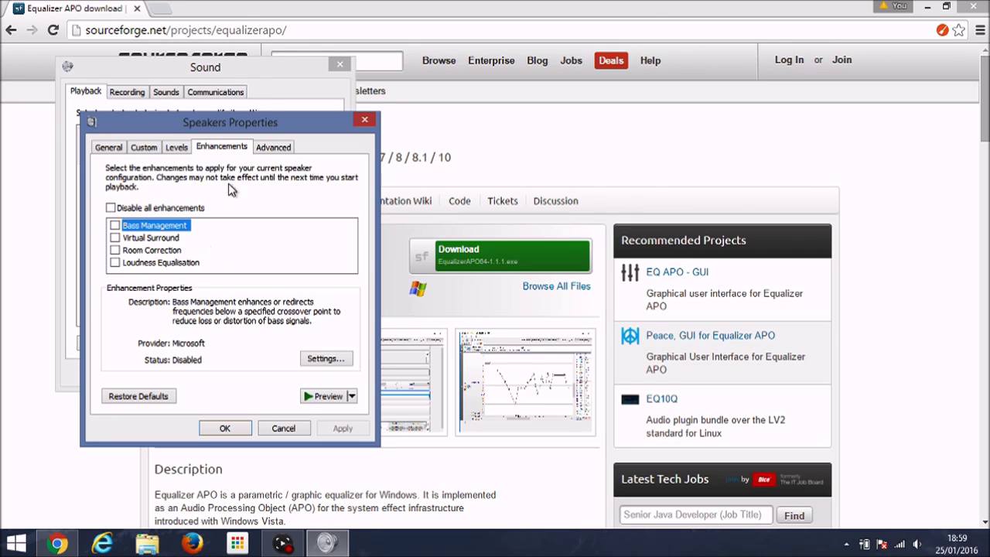
click(274, 147)
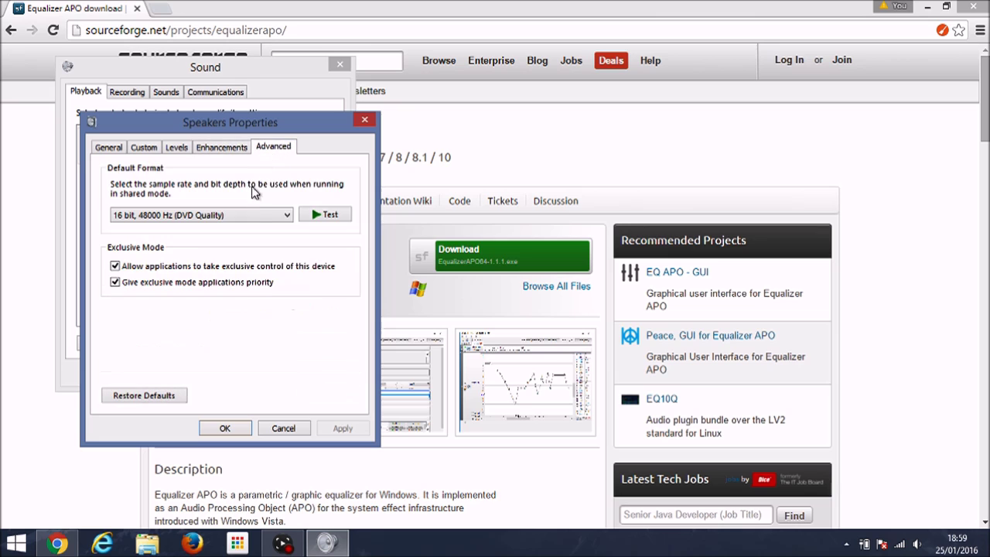
click(243, 432)
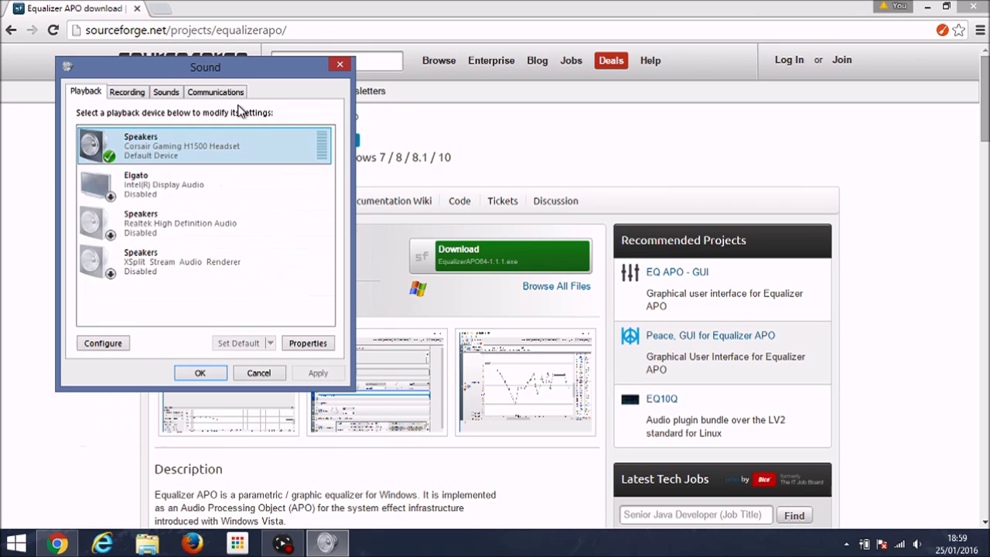
Return to the SourceForge page and let EqualizerAPO64-1.1.1.exe (7.5 MB) finish downloading
click(200, 372)
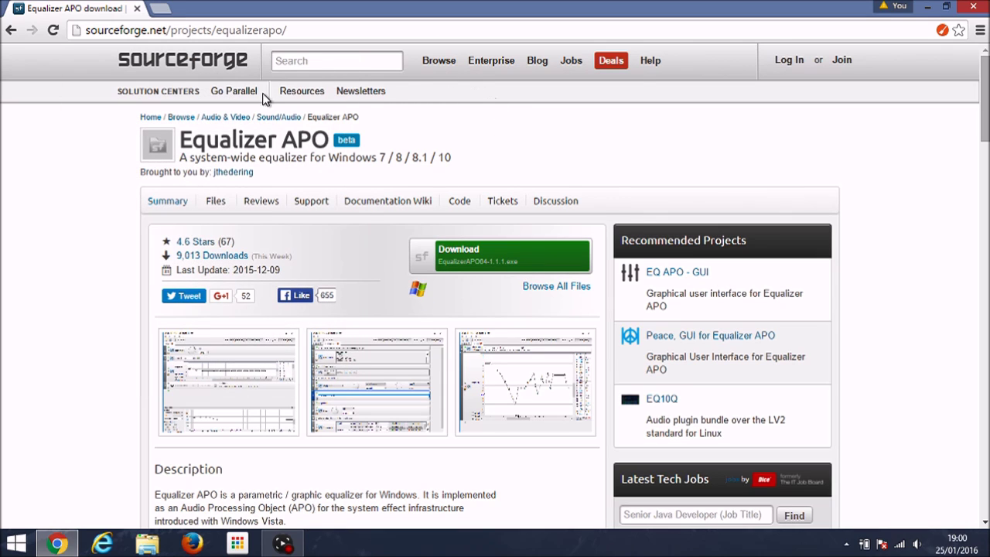
click(286, 33)
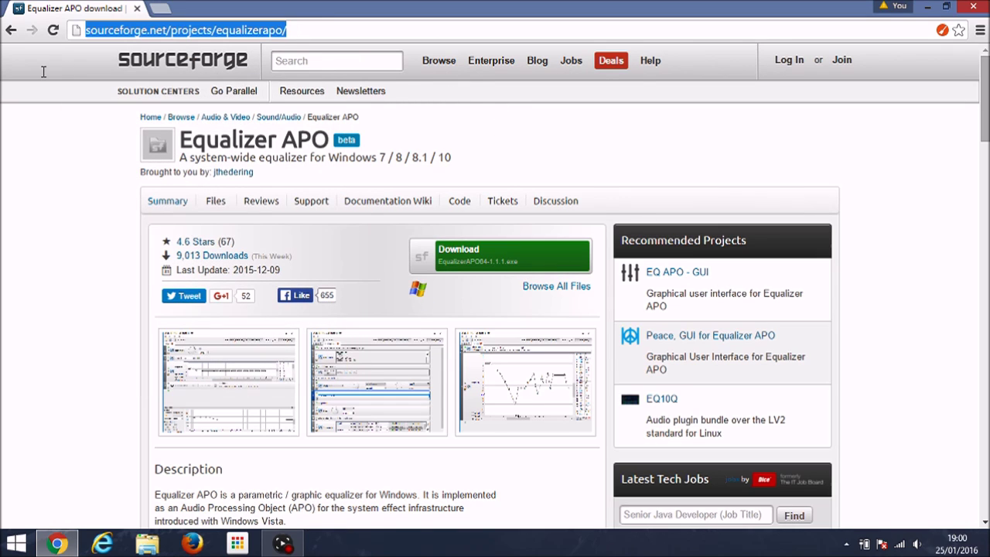
click(87, 256)
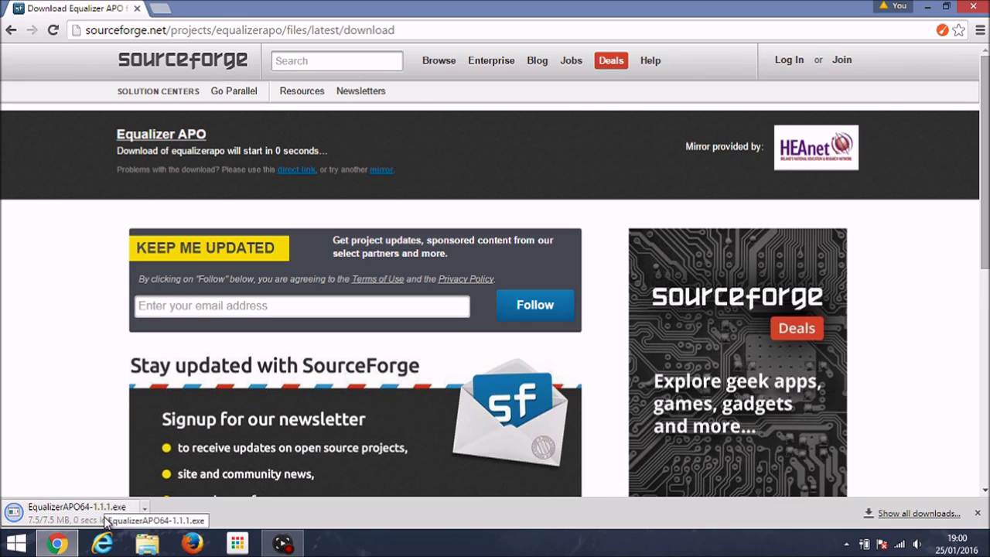
Open the downloaded EqualizerAPO64-1.1.1.exe from Chrome's download bar
right_click(91, 518)
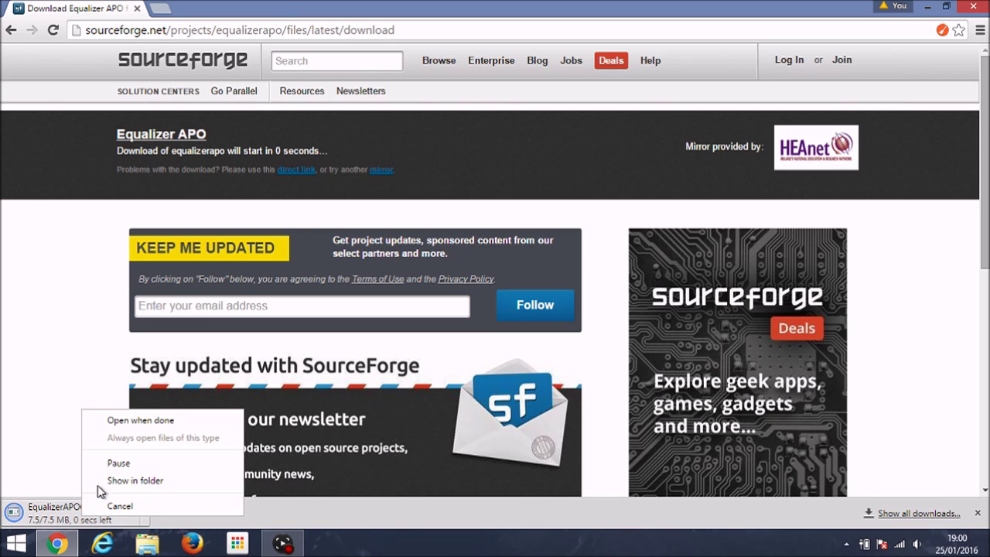
click(64, 353)
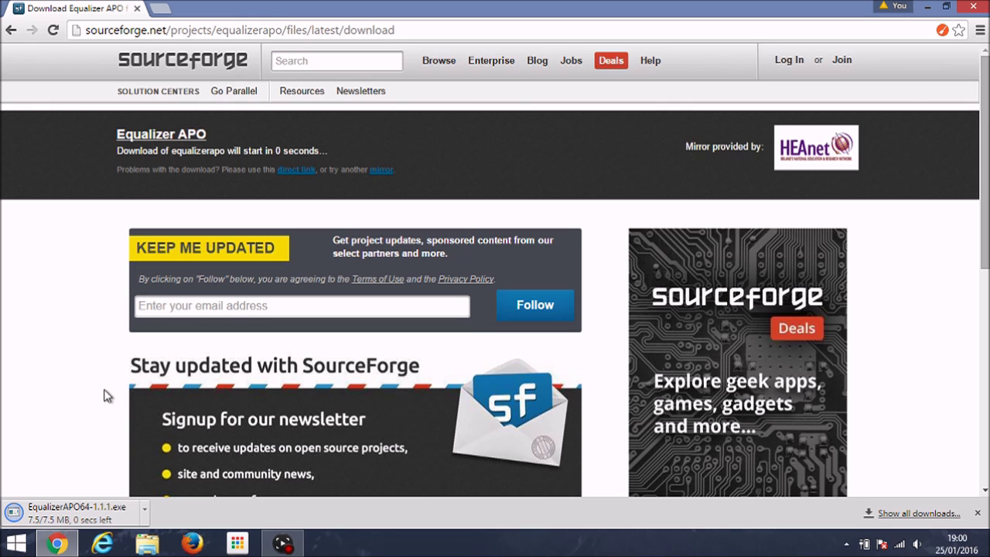
right_click(91, 498)
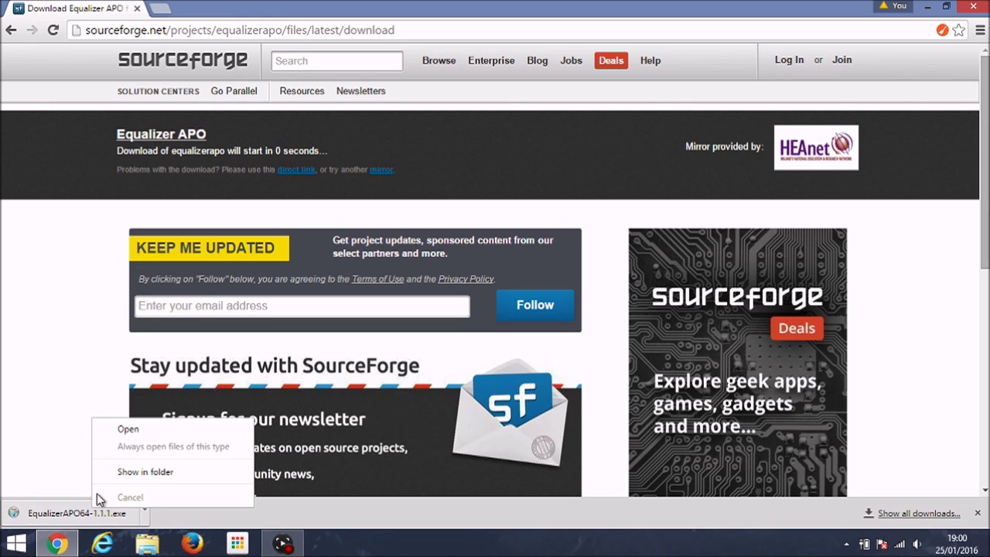
click(79, 396)
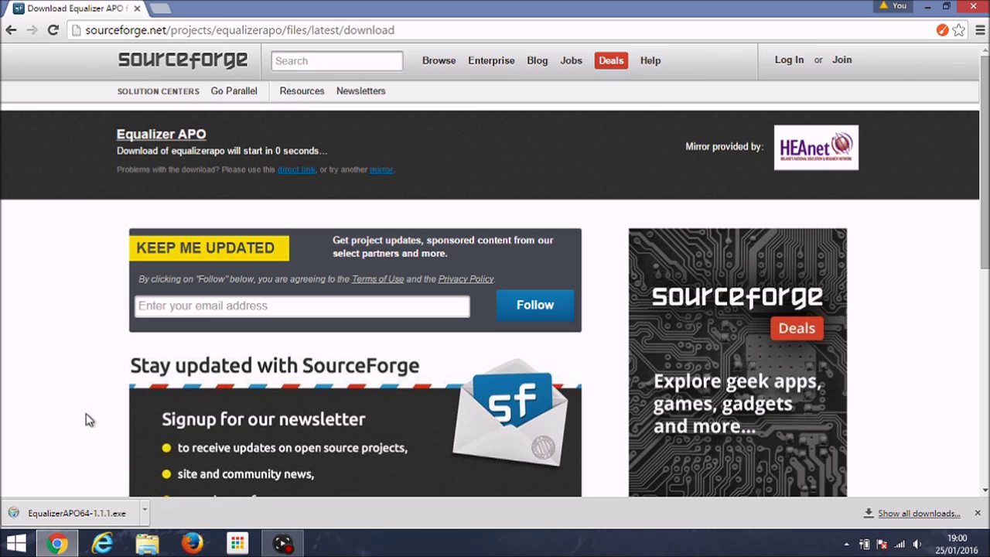
right_click(91, 514)
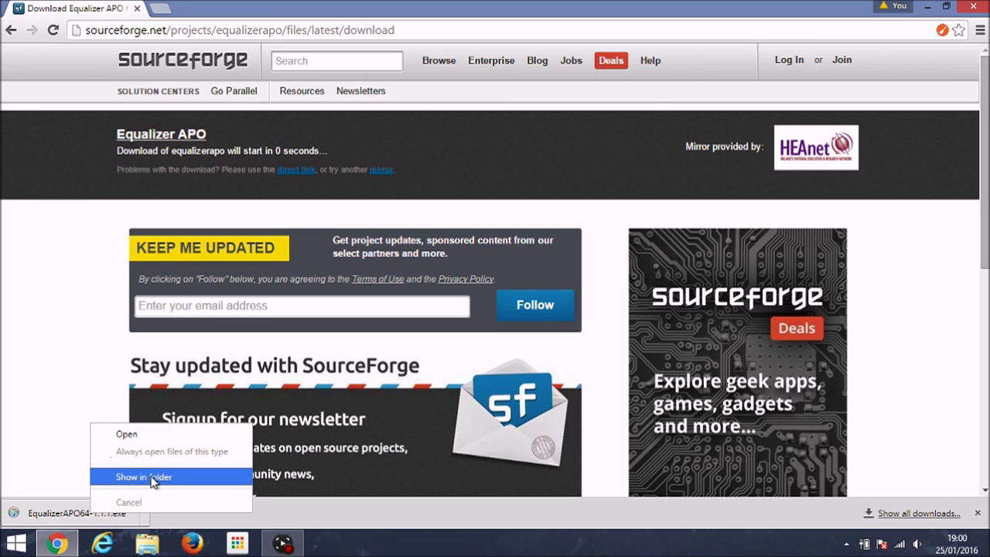
click(147, 438)
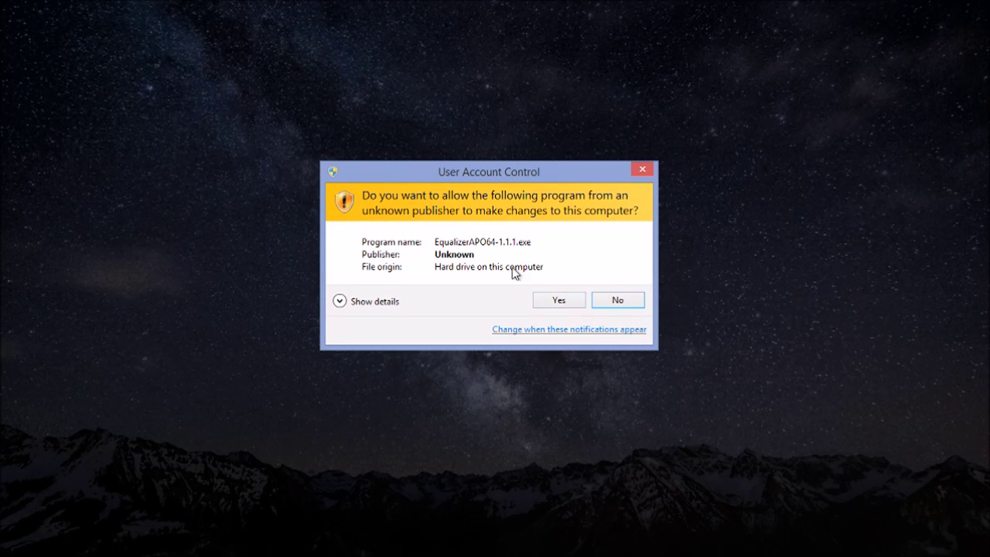
Allow the installer through User Account Control and accept the Equalizer APO licence
click(568, 301)
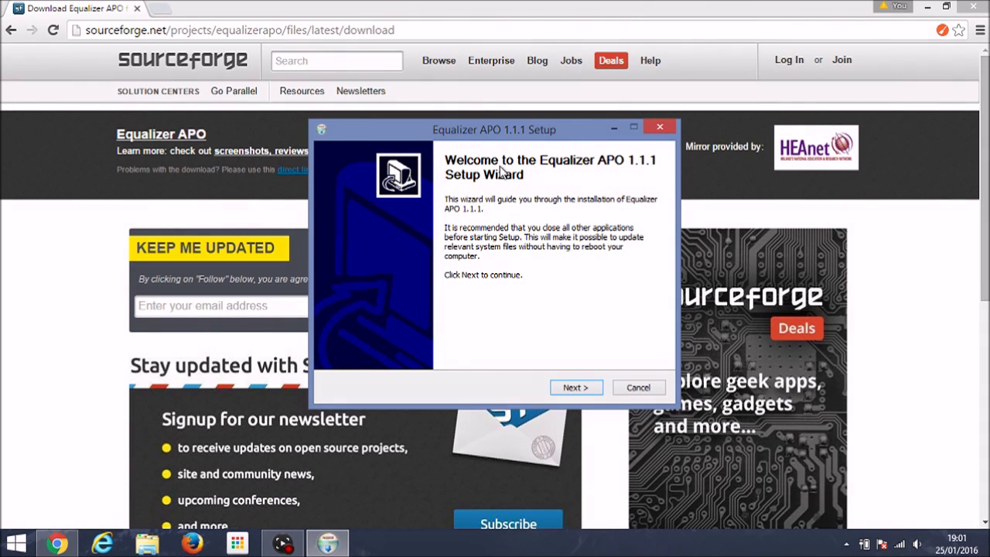
click(586, 389)
click(587, 388)
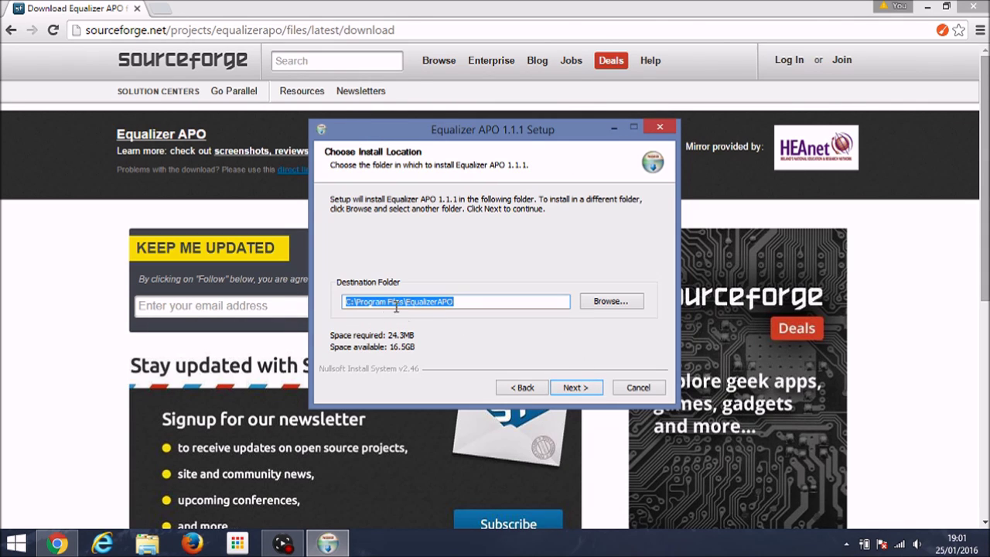
Keep the default C:\Program Files\EqualizerAPO folder and install Equalizer APO 1.1.1
click(460, 302)
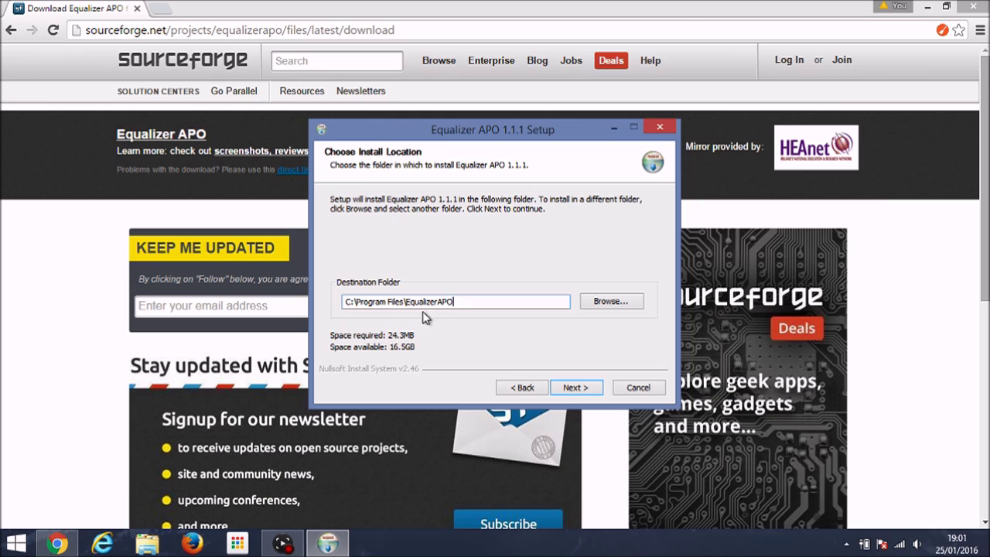
mouse_move(468, 303)
mouse_down()
mouse_move(334, 311)
mouse_move(458, 307)
mouse_up()
drag(461, 302, 341, 325)
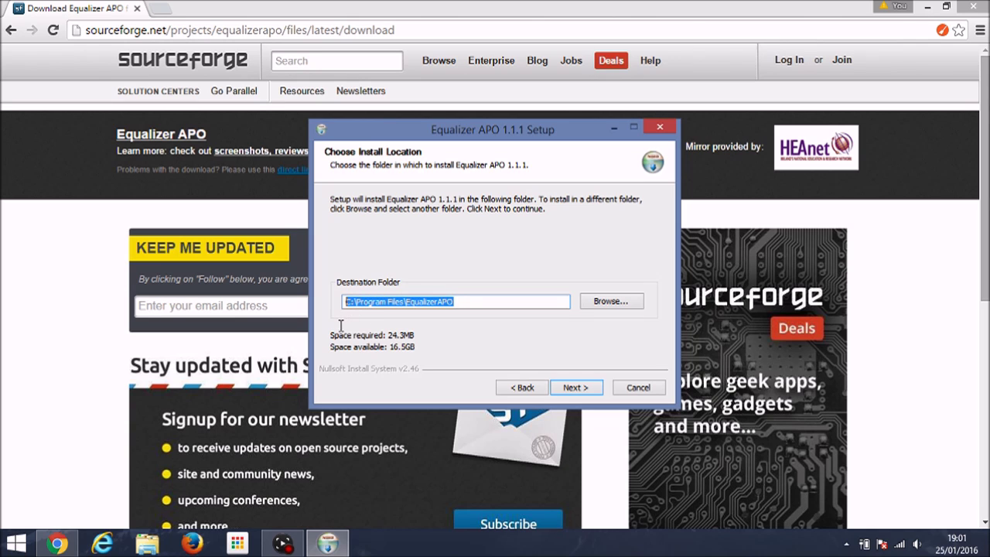
click(593, 392)
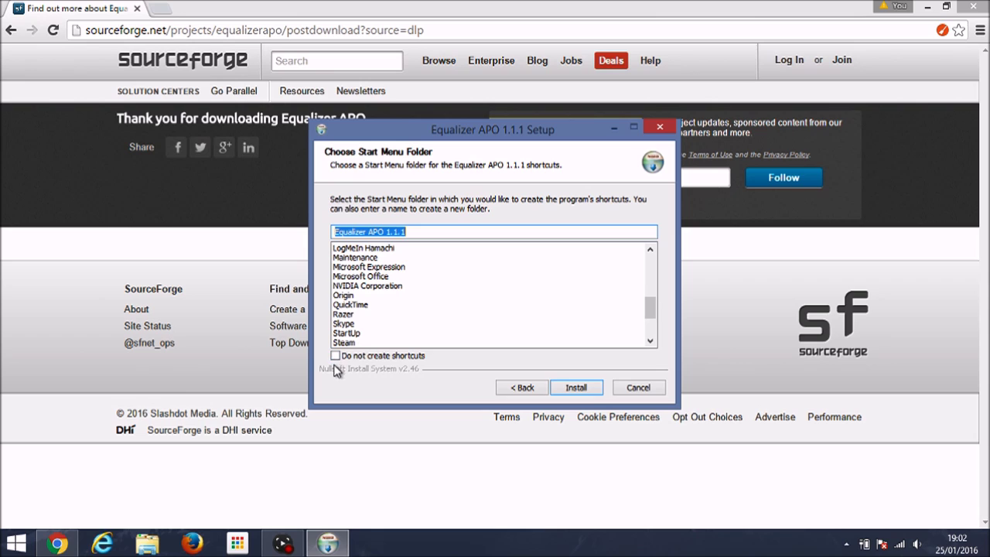
click(576, 387)
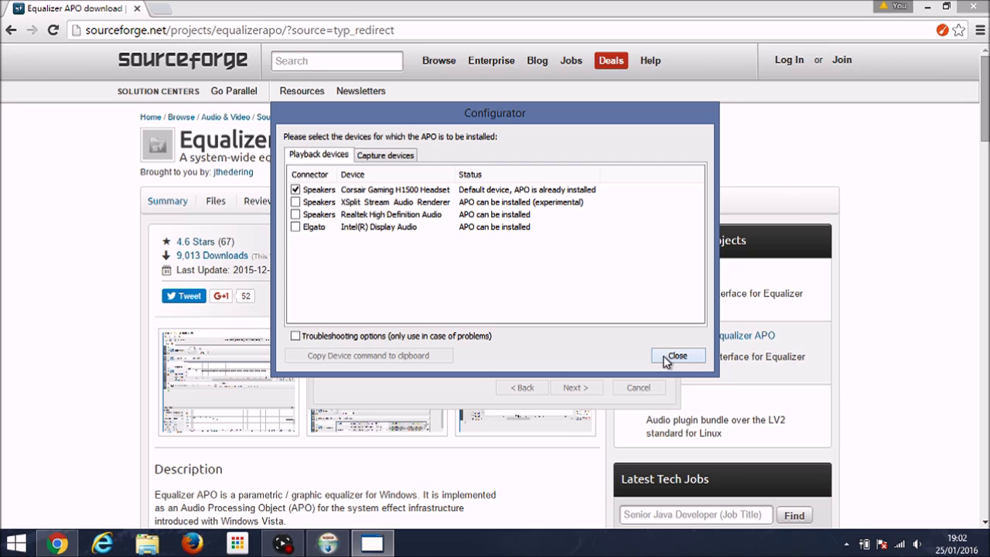
Close the Configurator with the Corsair headset ticked and acknowledge the info message
click(666, 357)
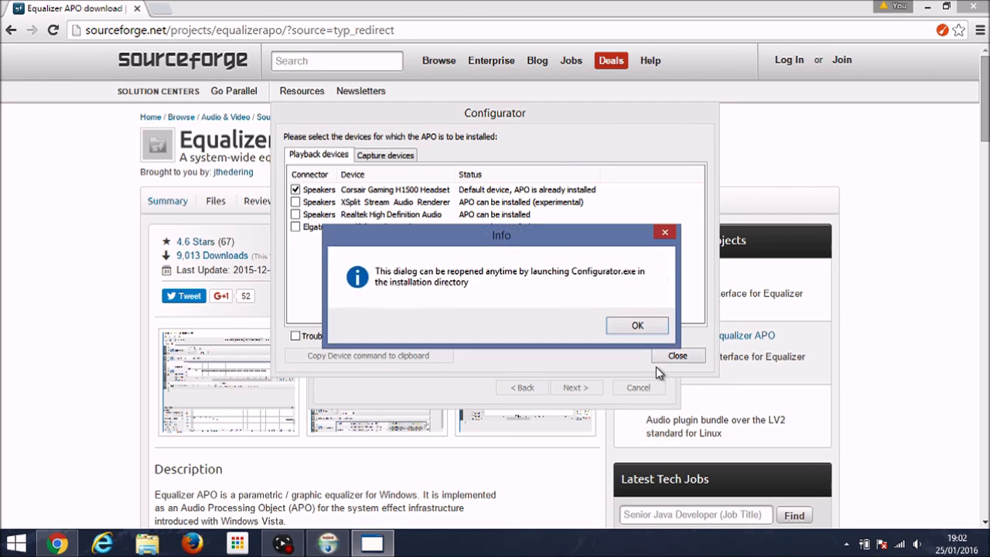
click(634, 325)
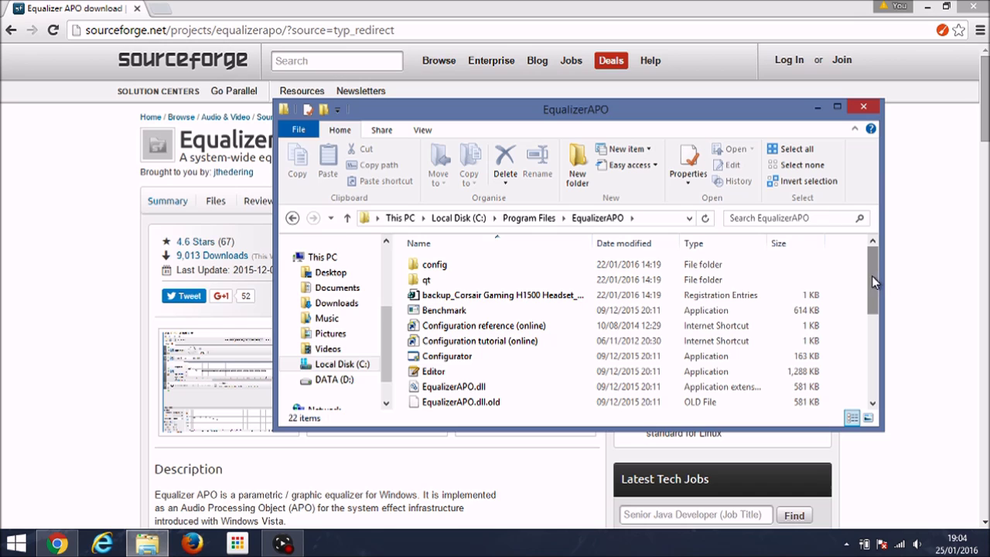
Open the config folder, then the config text file in Notepad
double_click(460, 266)
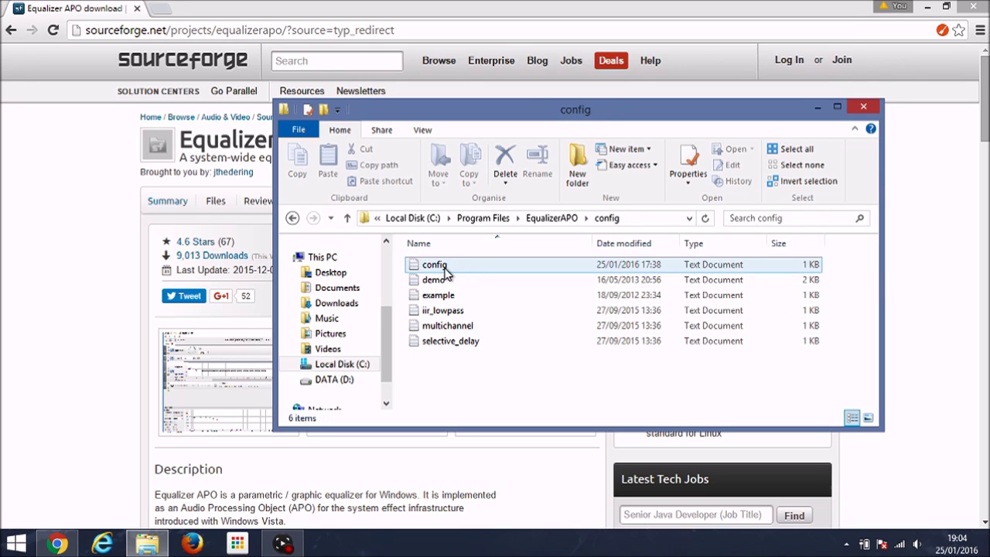
double_click(445, 267)
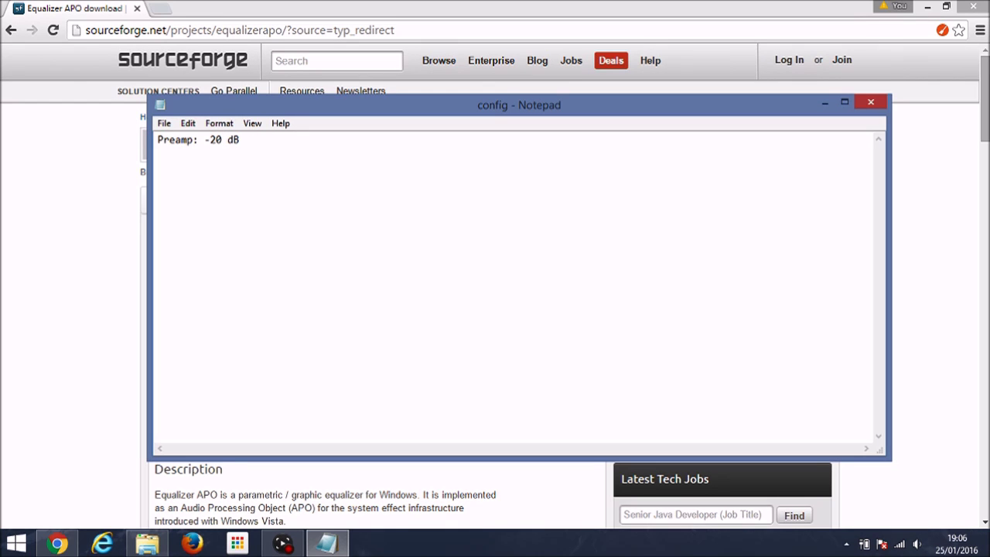
Change the config line from Preamp: -20 dB to Preamp: -30 dB
click(222, 139)
key(BackSpace)
key(BackSpace)
text(30)
click(164, 124)
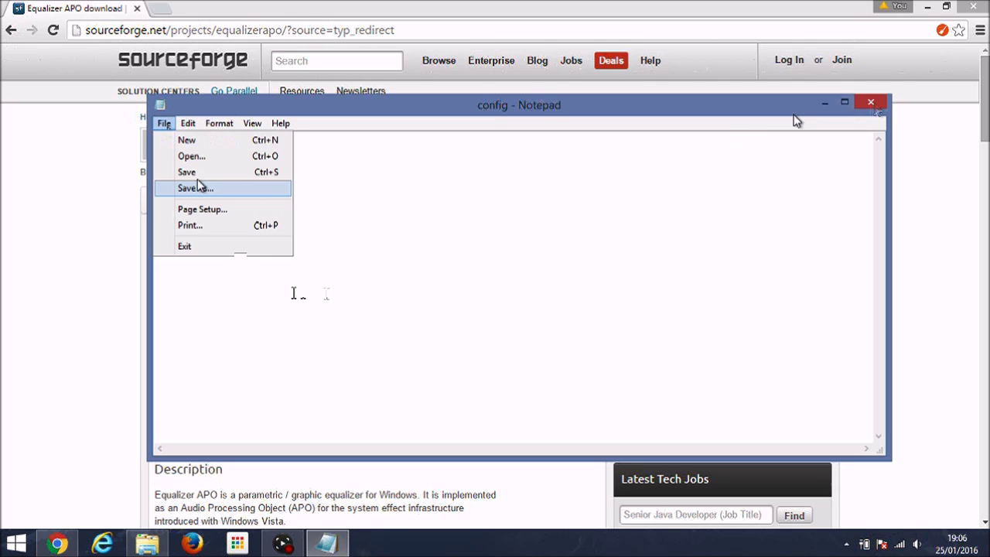
click(796, 120)
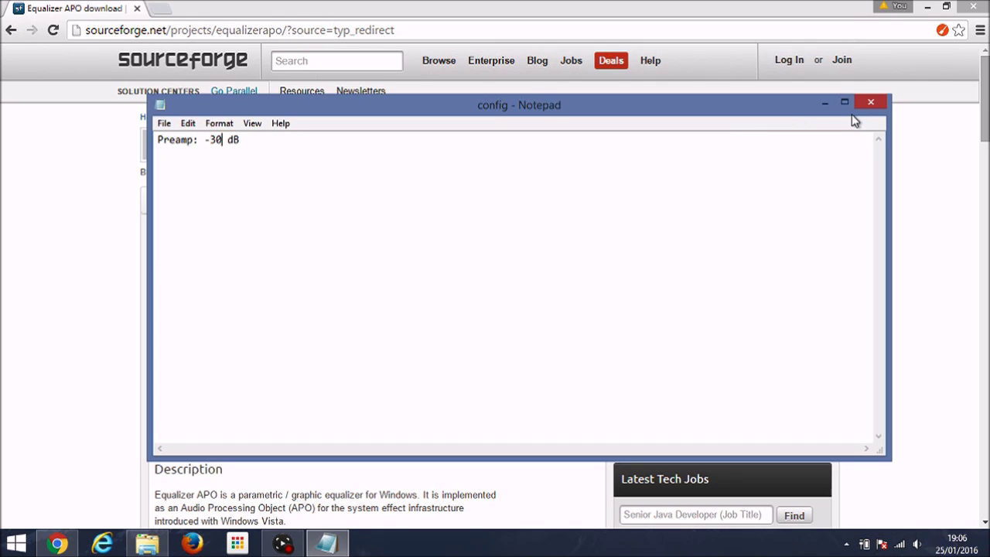